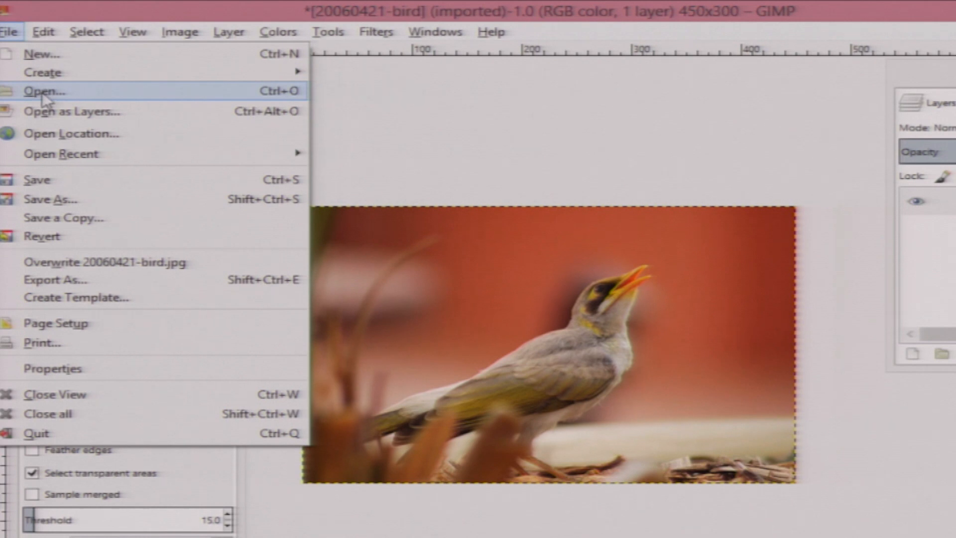
click(45, 92)
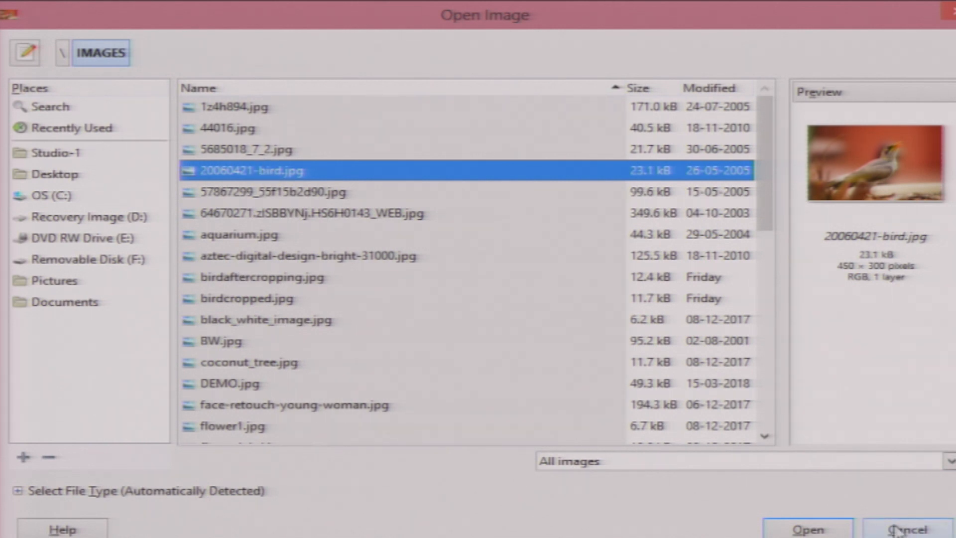
click(906, 531)
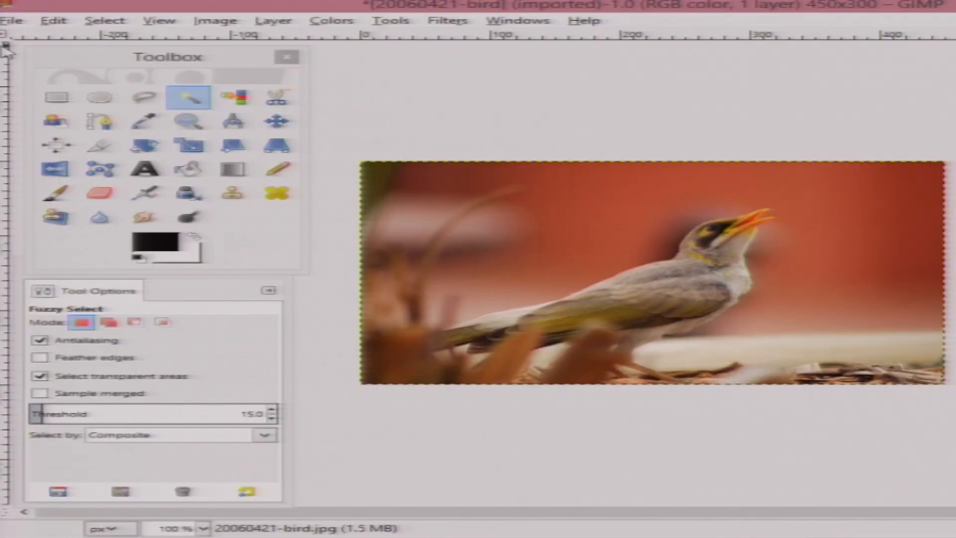
mouse_move(307, 118)
mouse_down()
mouse_move(267, 116)
mouse_move(291, 117)
mouse_up()
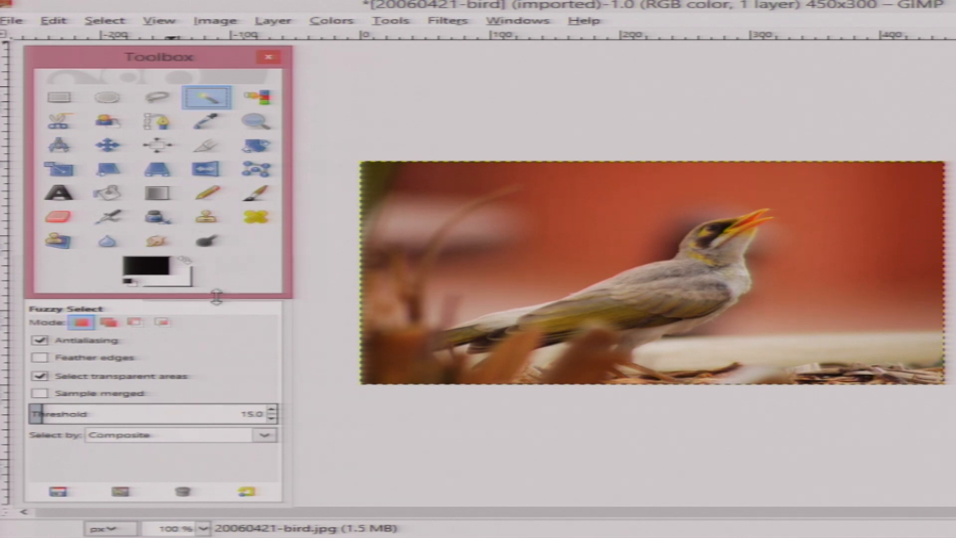
drag(293, 157, 315, 158)
click(170, 313)
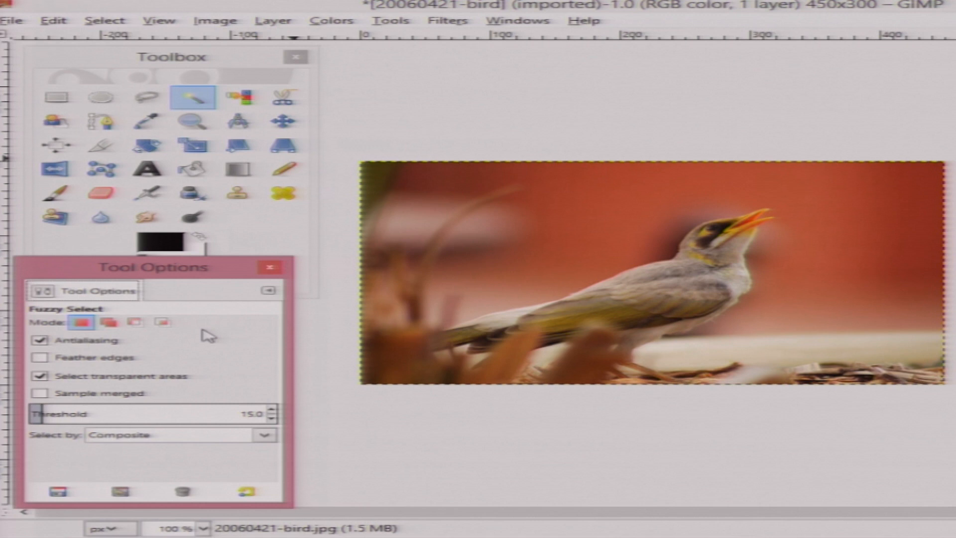
drag(106, 271, 118, 287)
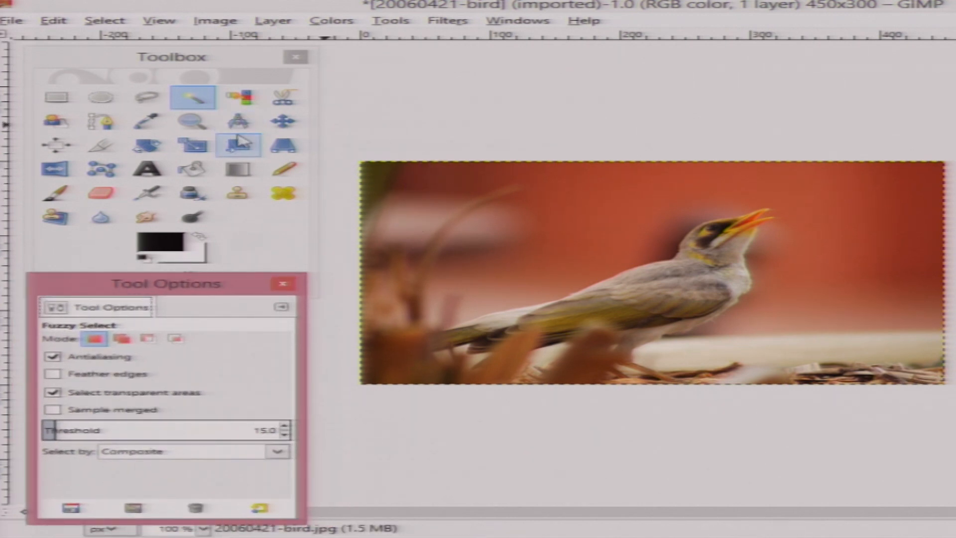
- Select part of the red background around the bird with the Fuzzy Select tool
click(195, 100)
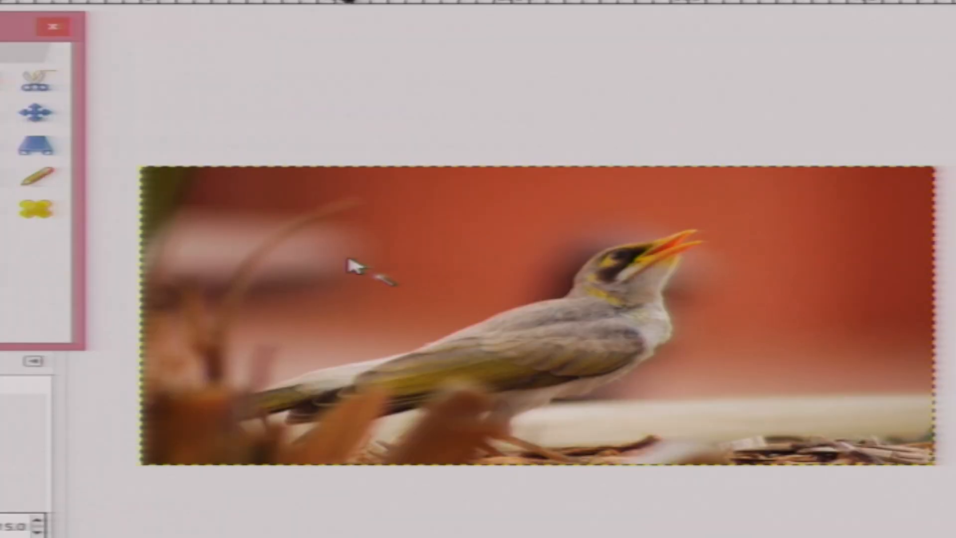
click(433, 261)
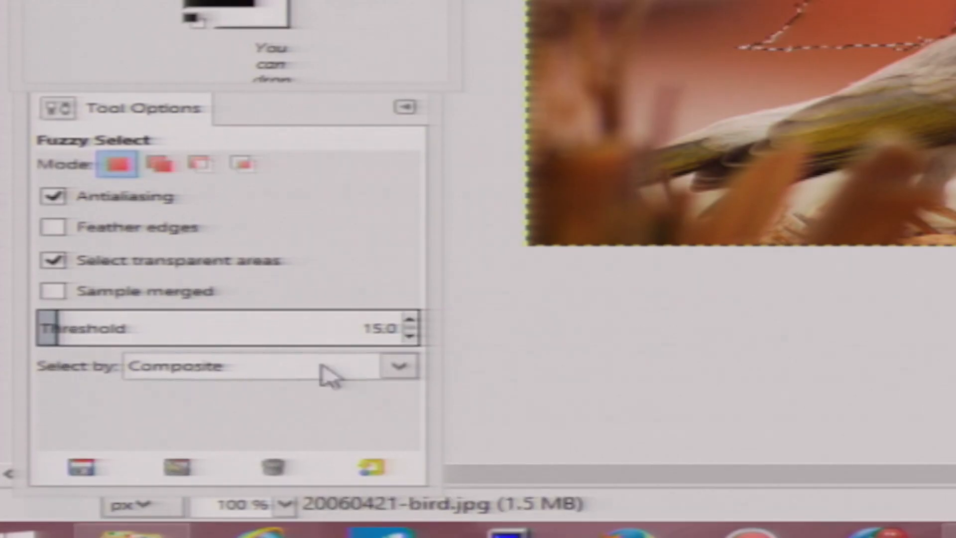
- Raise the Fuzzy Select threshold to 29 and select the red background again
click(409, 323)
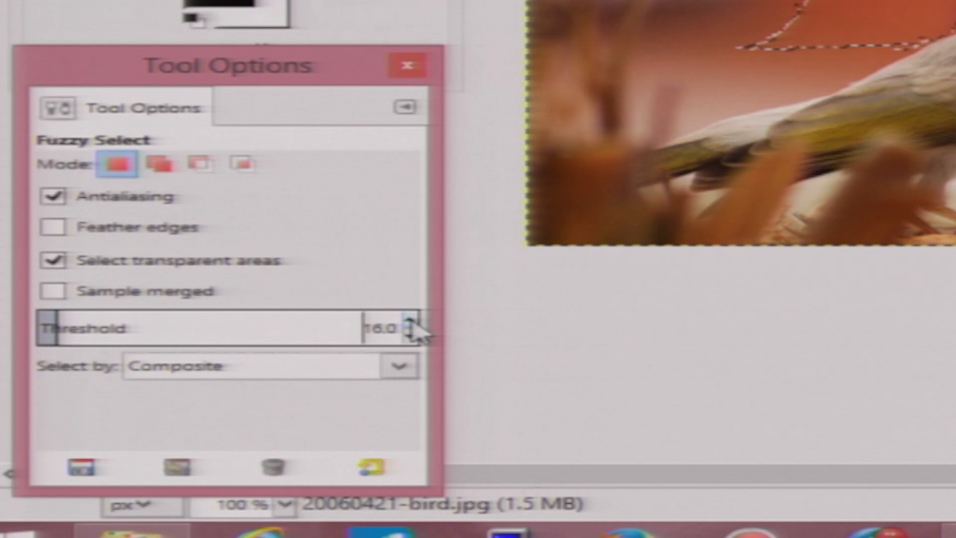
click(409, 323)
click(409, 322)
click(410, 323)
click(410, 323)
click(410, 323)
click(410, 323)
click(410, 323)
click(410, 322)
click(410, 323)
click(410, 323)
click(410, 323)
click(409, 322)
click(410, 322)
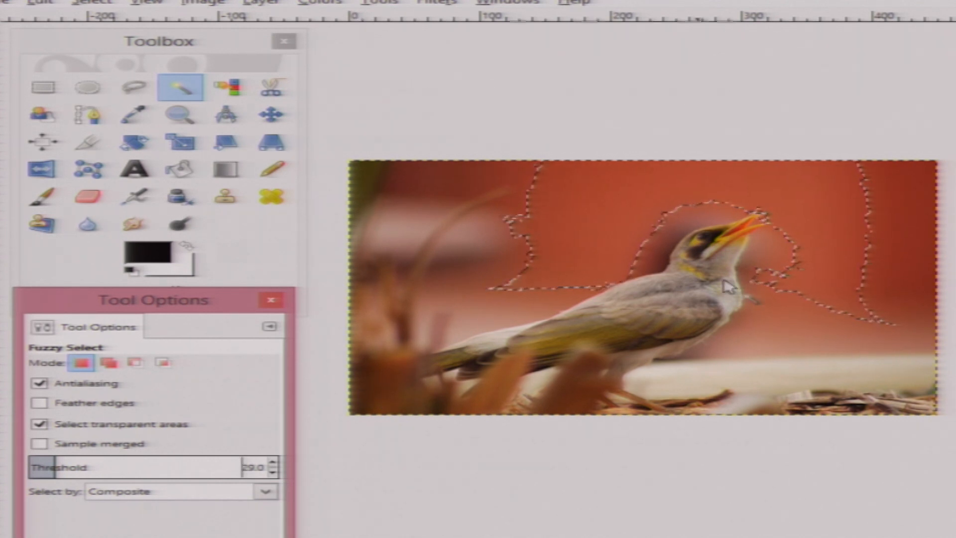
click(435, 232)
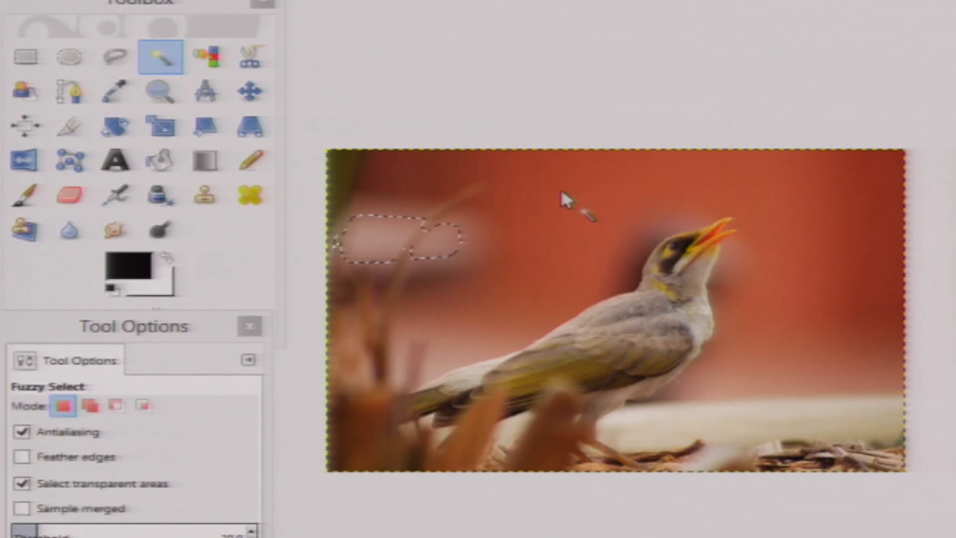
- Reselect background areas with Fuzzy Select, dragging to widen the threshold and expand the selection
click(540, 188)
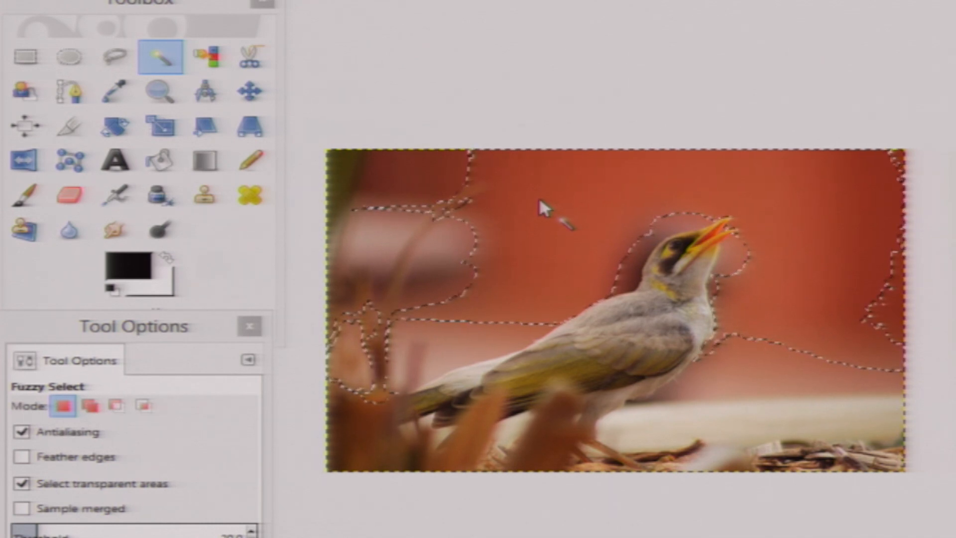
ctrl+shift+click(522, 219)
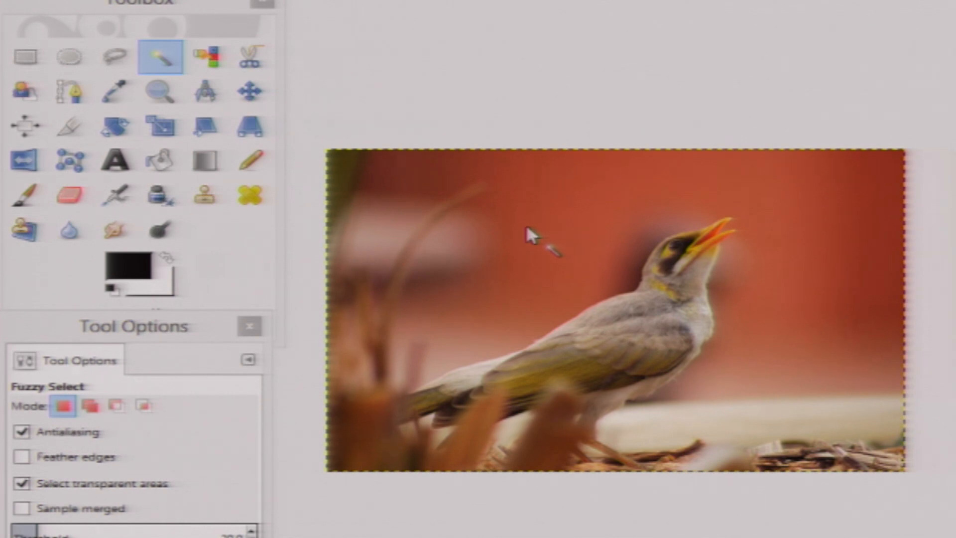
click(500, 223)
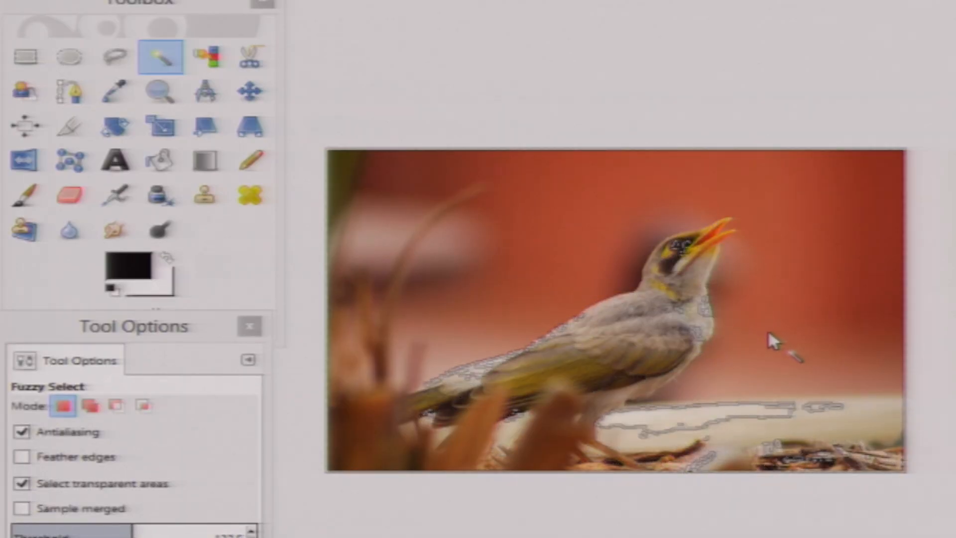
drag(772, 334, 552, 264)
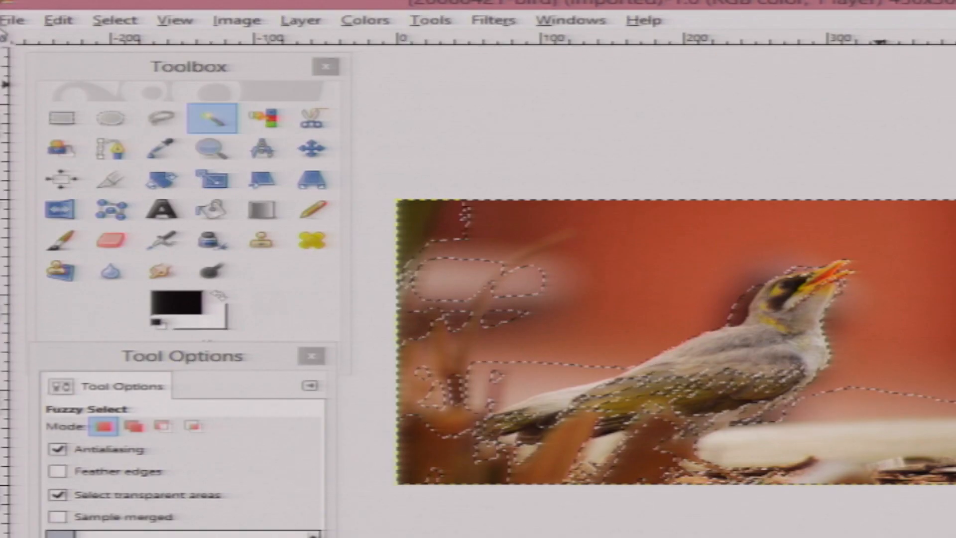
- Open the image-opening dialog and preview the listed image files one by one
click(12, 24)
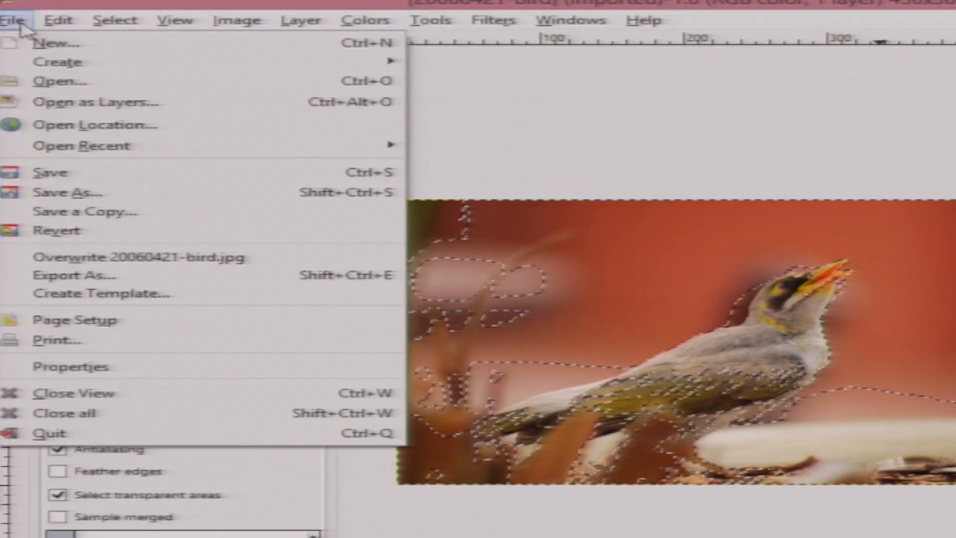
click(45, 81)
click(306, 98)
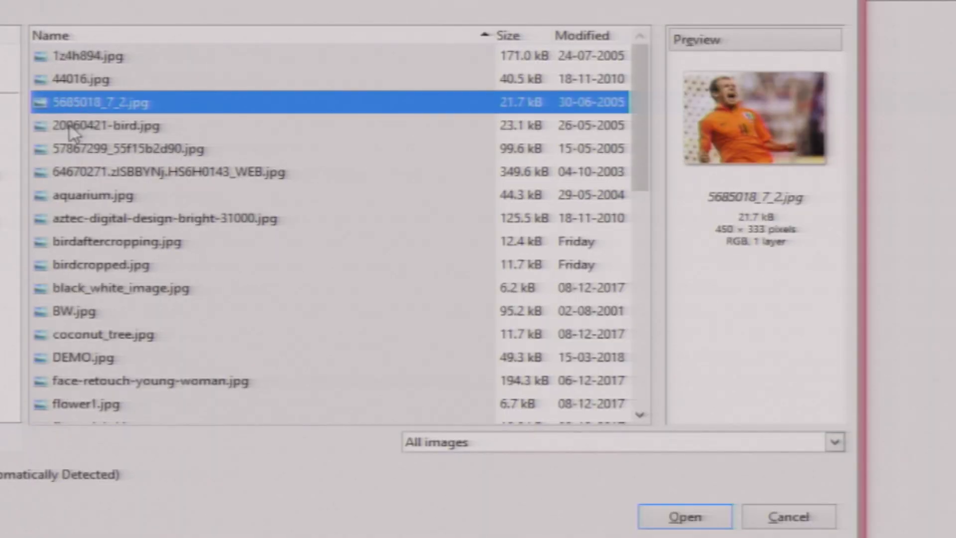
click(70, 132)
click(76, 149)
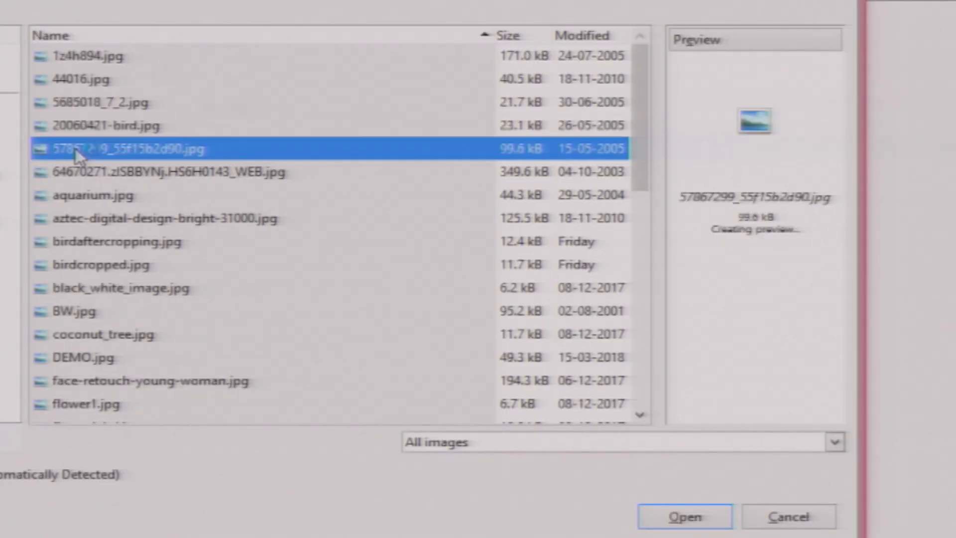
click(100, 174)
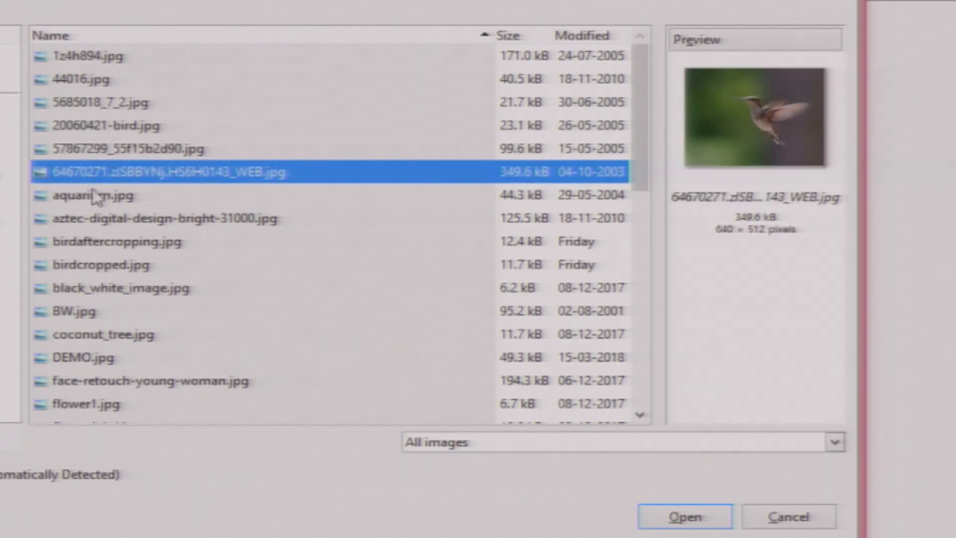
click(97, 197)
click(97, 219)
click(88, 242)
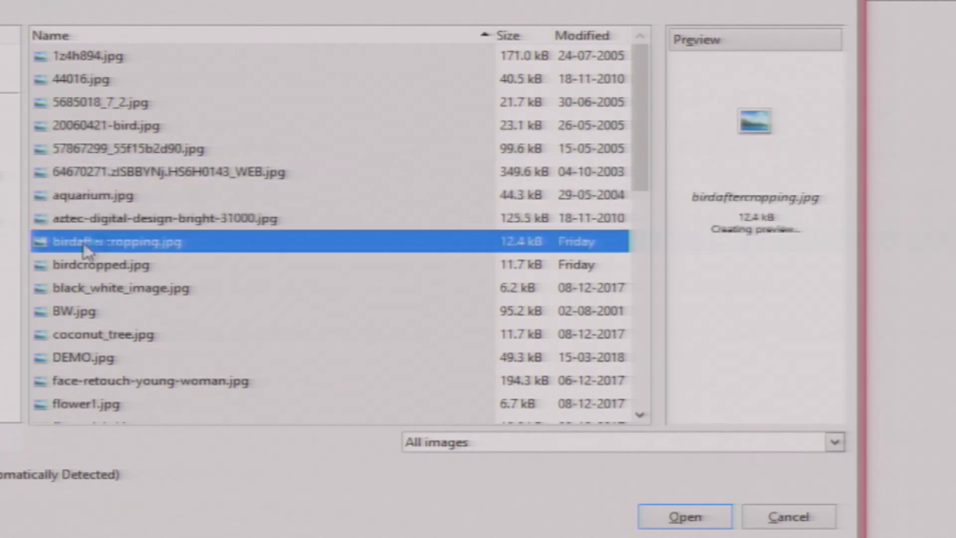
click(83, 266)
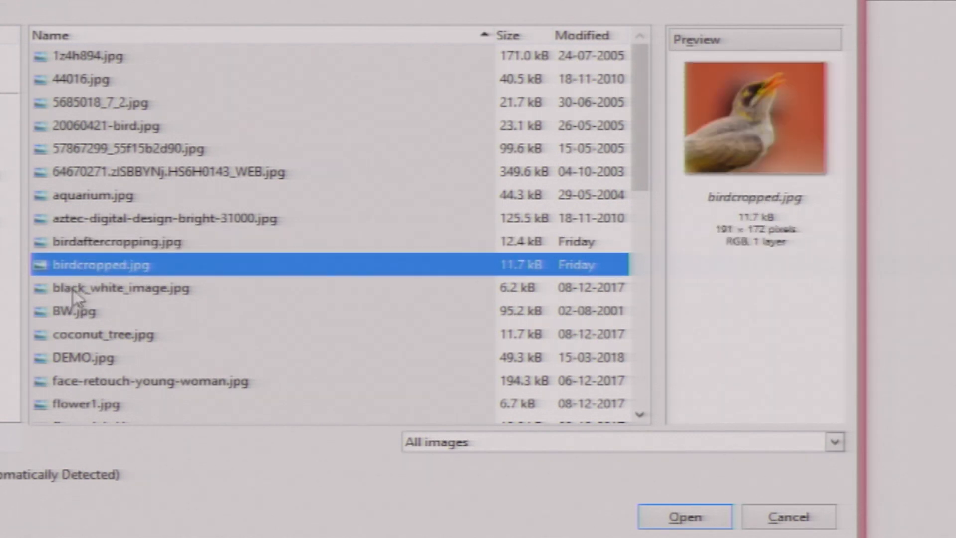
click(76, 297)
click(66, 318)
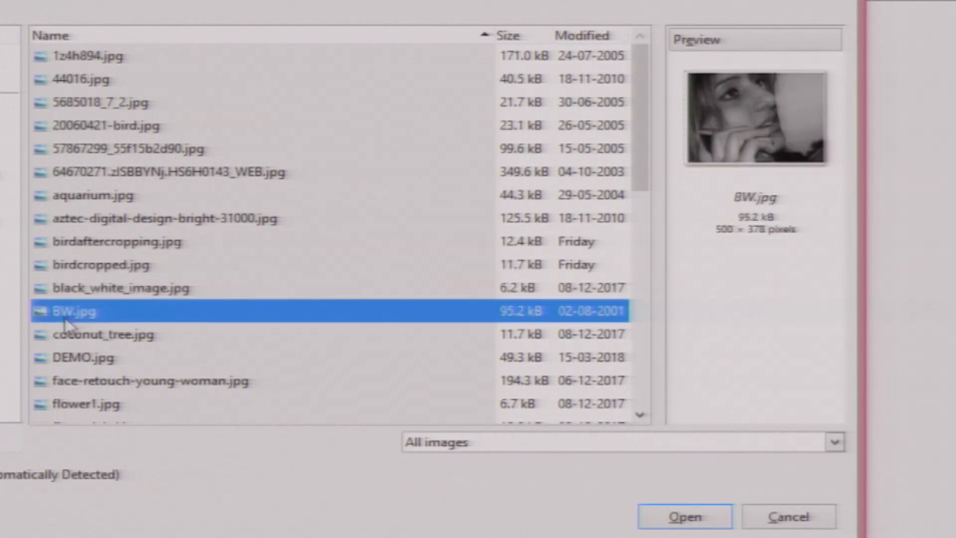
click(74, 338)
click(75, 361)
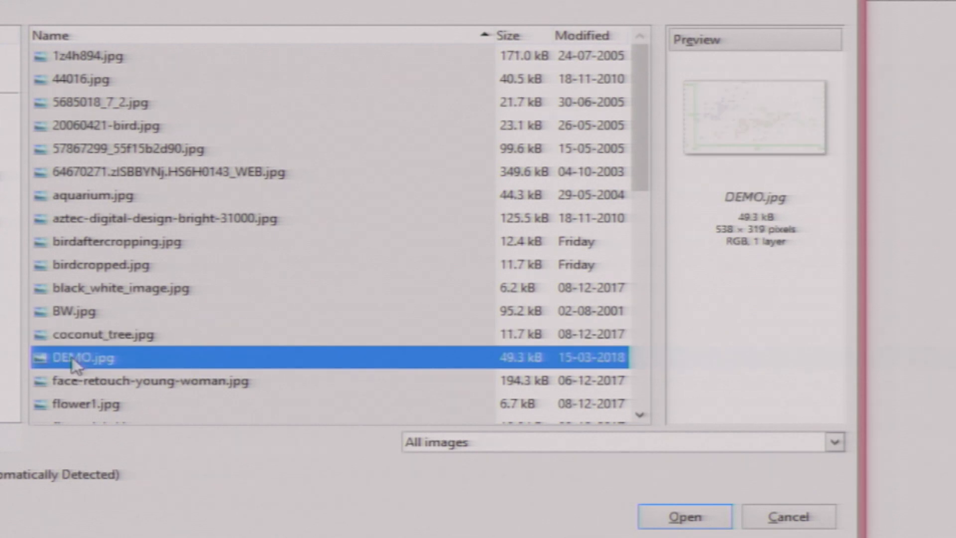
click(85, 387)
click(83, 409)
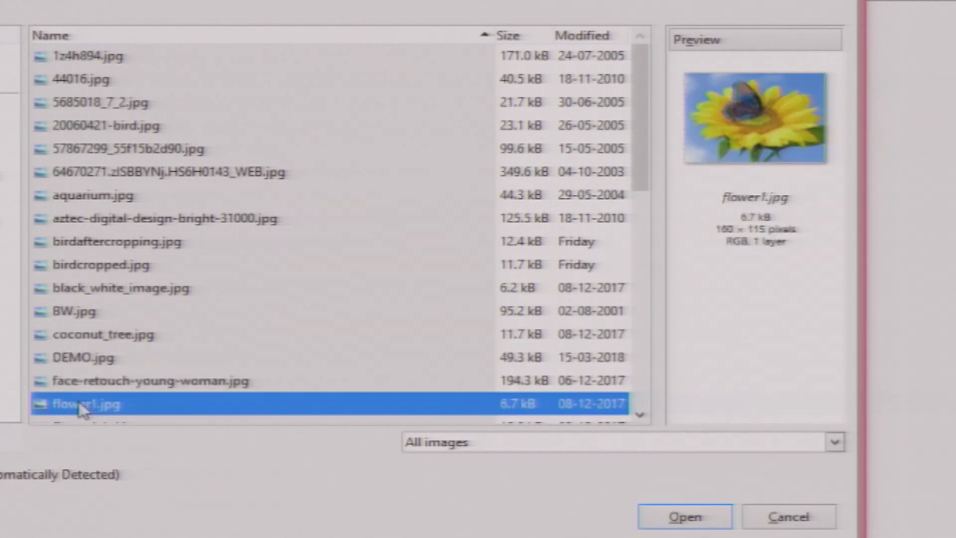
- Scroll the file list and open flower2.jpg
drag(640, 171, 635, 257)
click(129, 209)
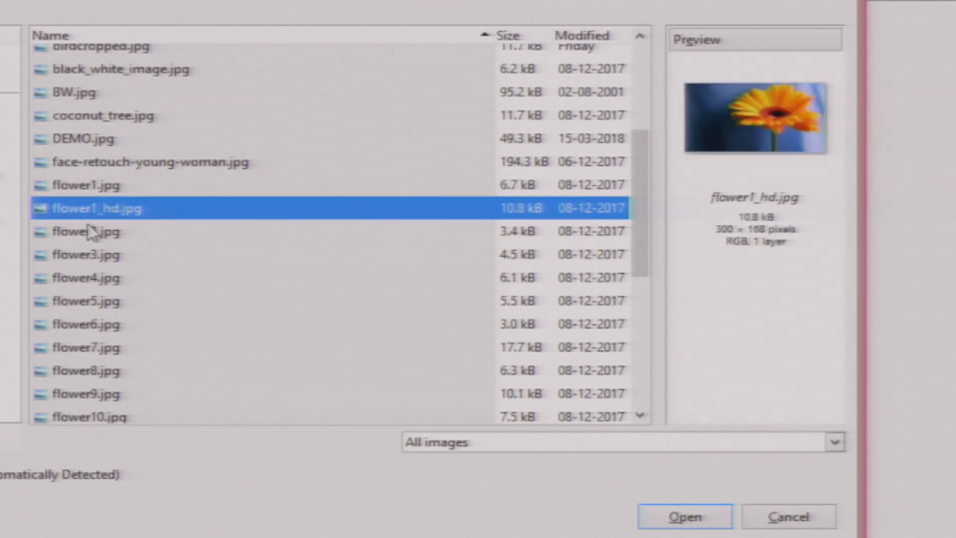
click(80, 237)
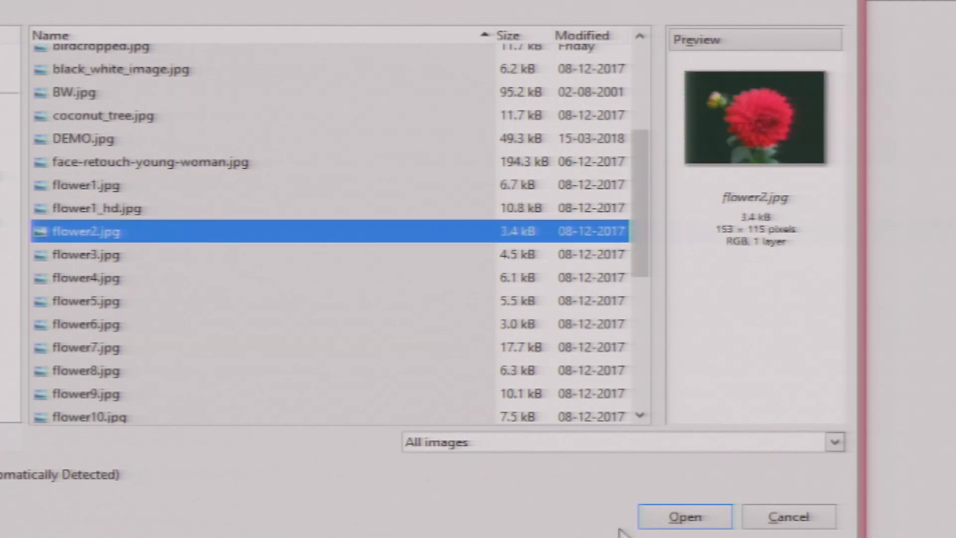
click(685, 518)
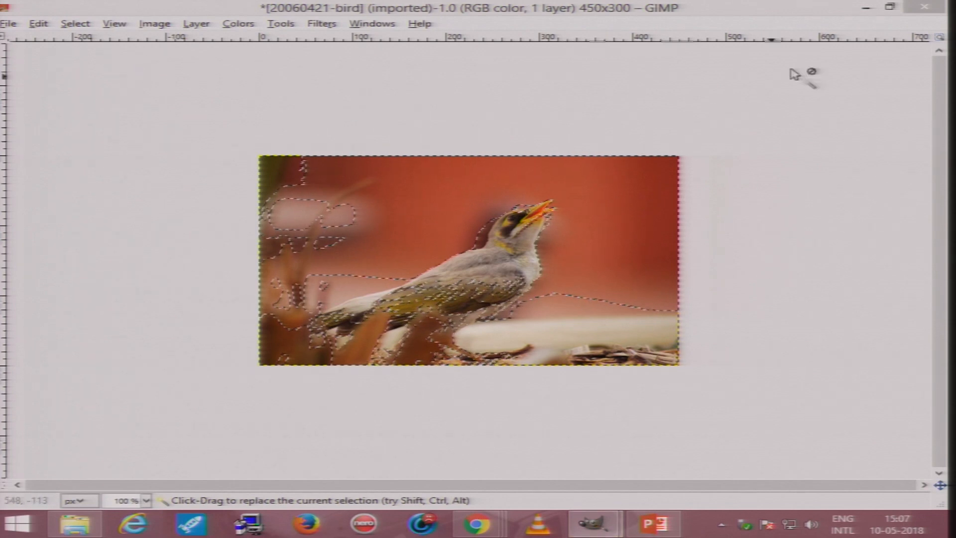
- Switch to the flower2 image window and set its zoom to 200%
click(865, 9)
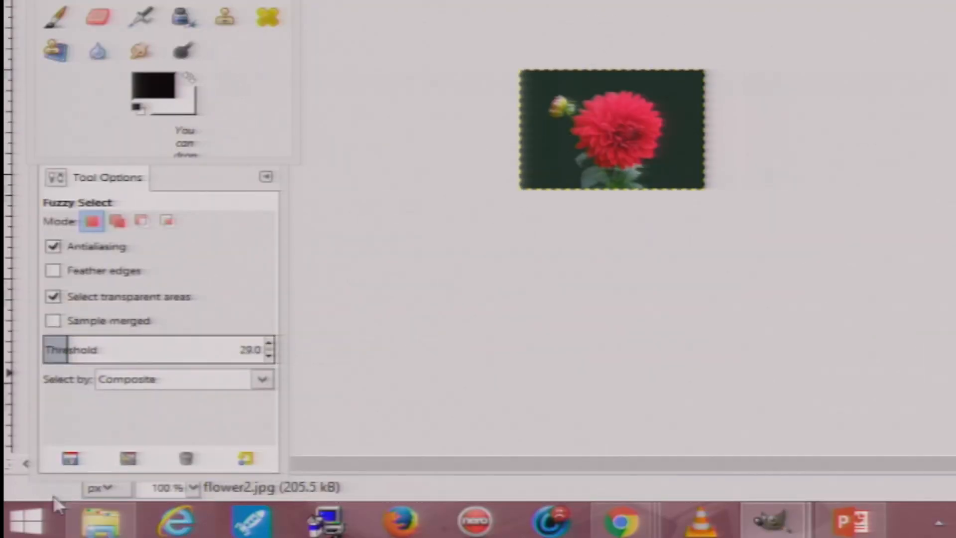
click(193, 488)
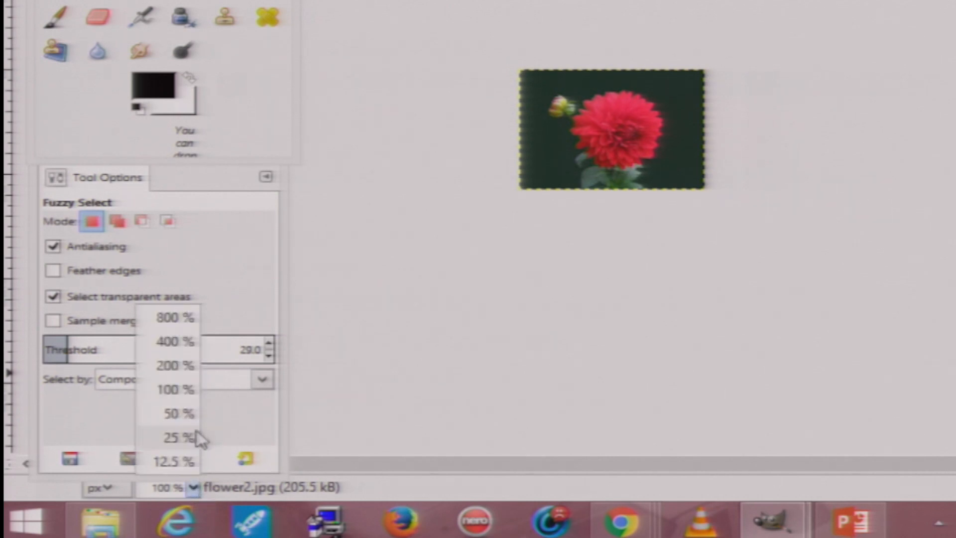
click(172, 367)
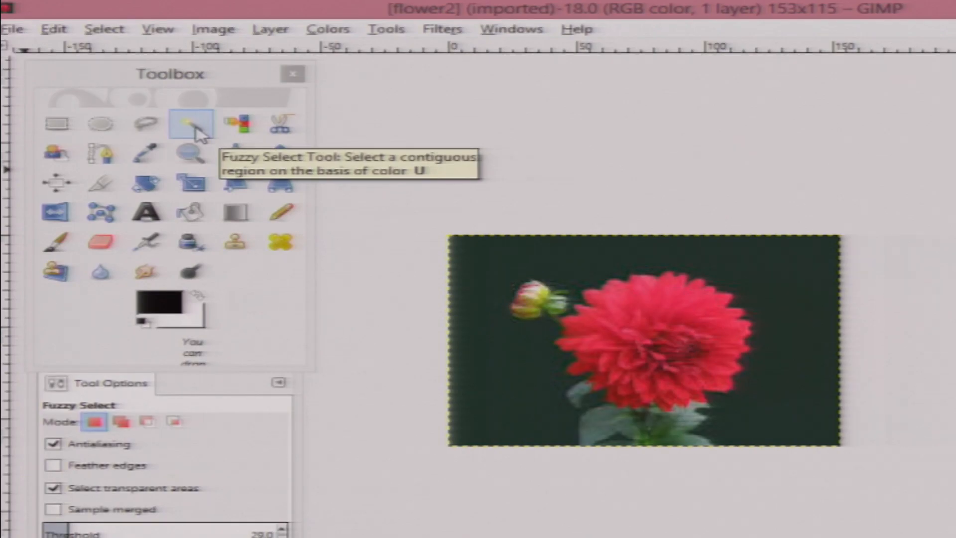
- Select the dark background around the flower with the Fuzzy Select tool
click(143, 99)
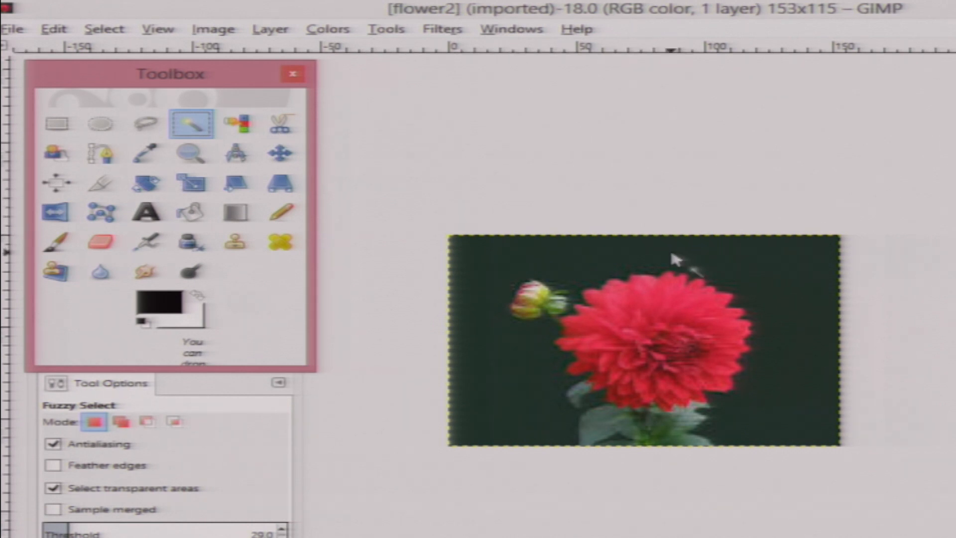
click(759, 269)
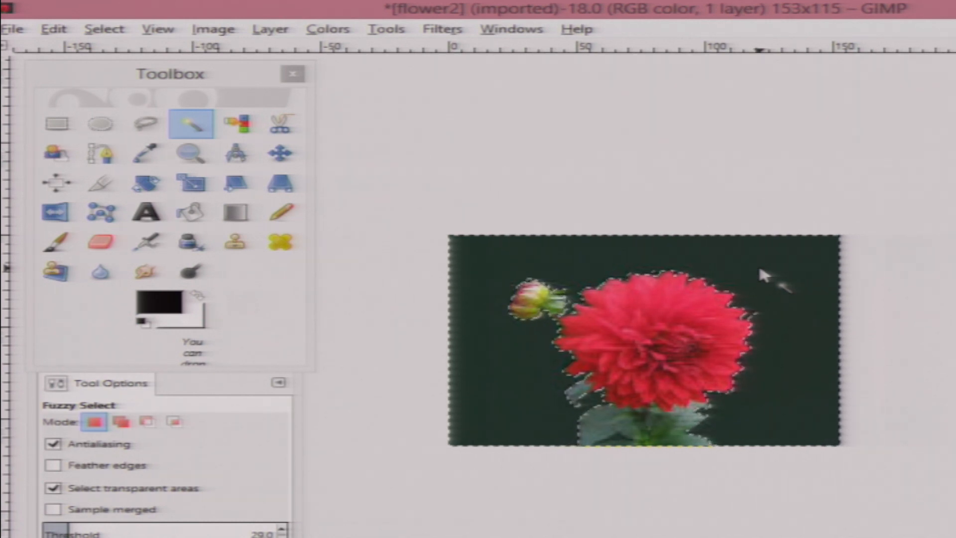
- Delete the selected background and undo the deletion
key(Delete)
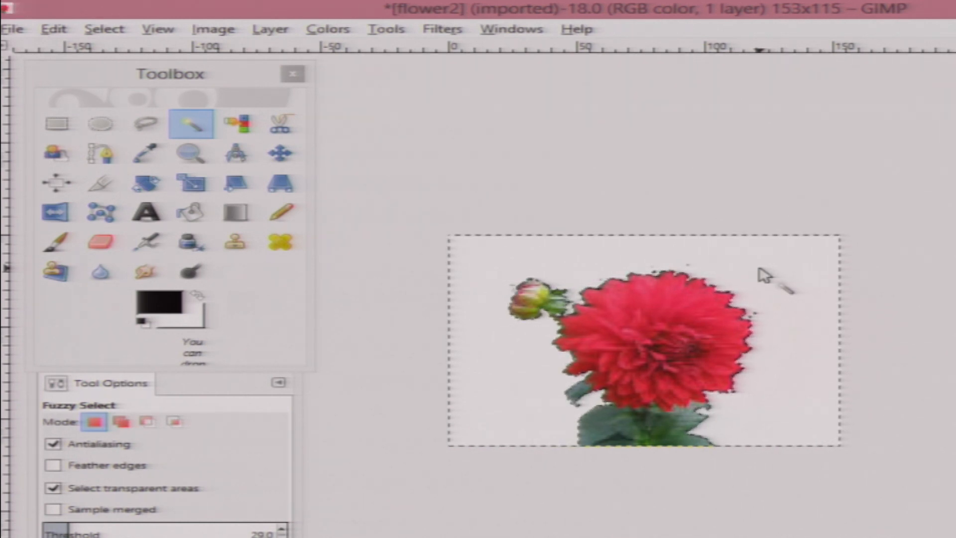
key(ctrl+z)
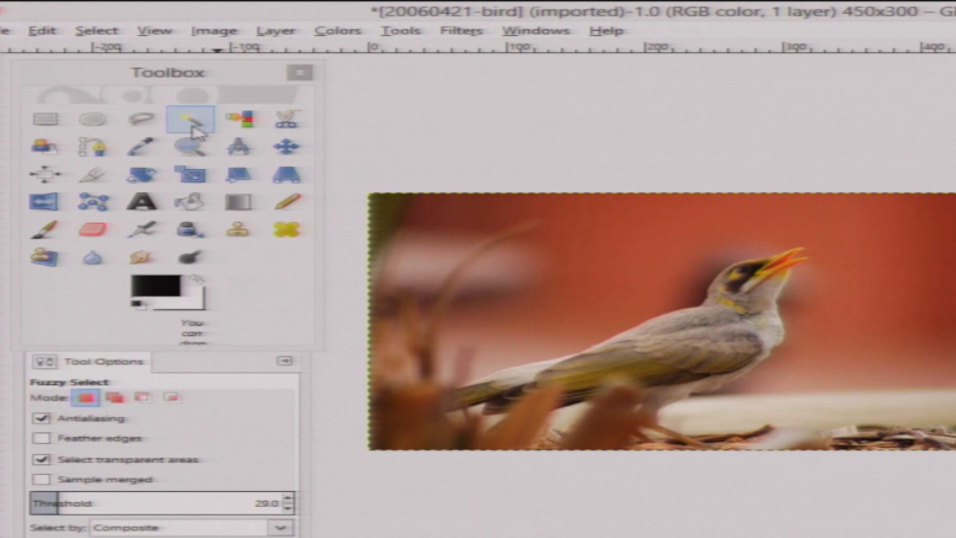
- Select the red background of the bird image with the Select by Color tool
click(248, 124)
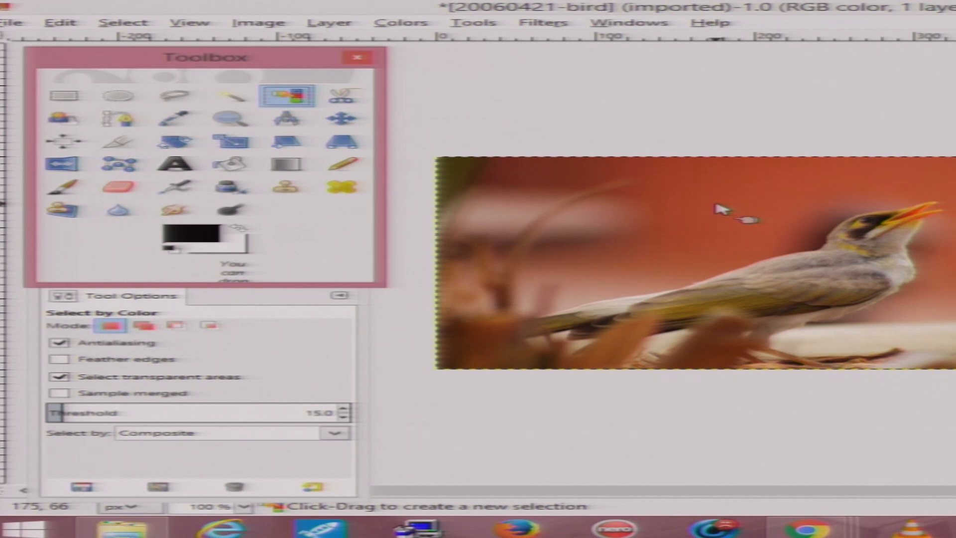
click(720, 209)
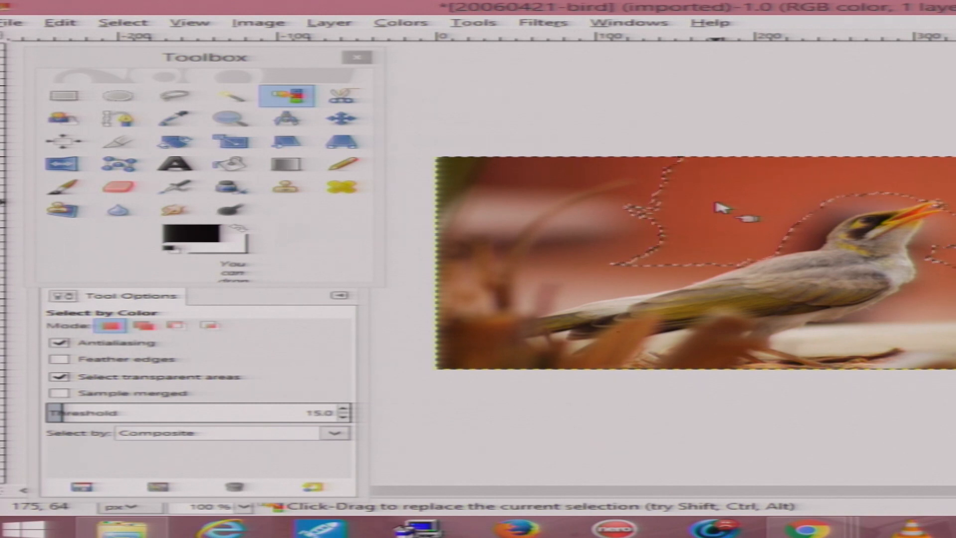
- Raise the Select by Color threshold to 20 and reselect the bird image's red background
click(344, 408)
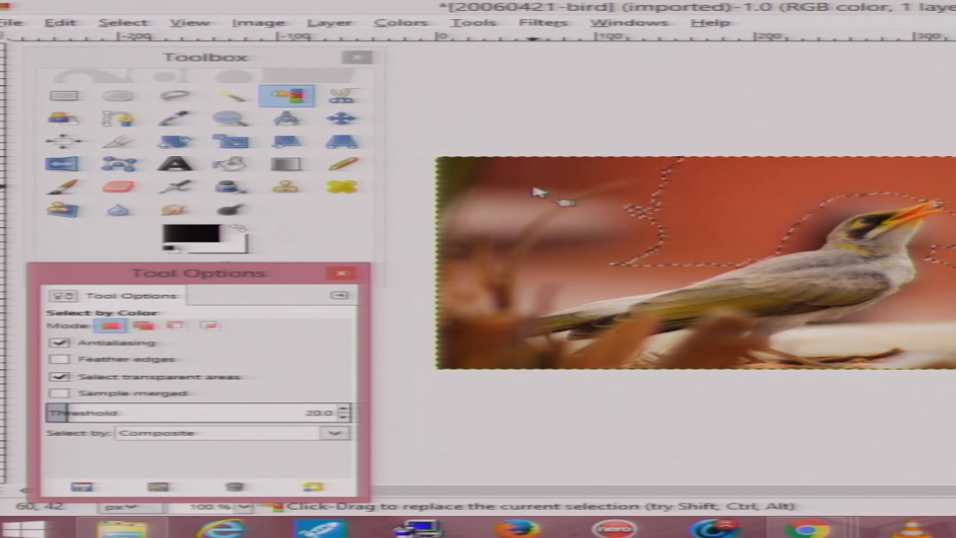
click(503, 188)
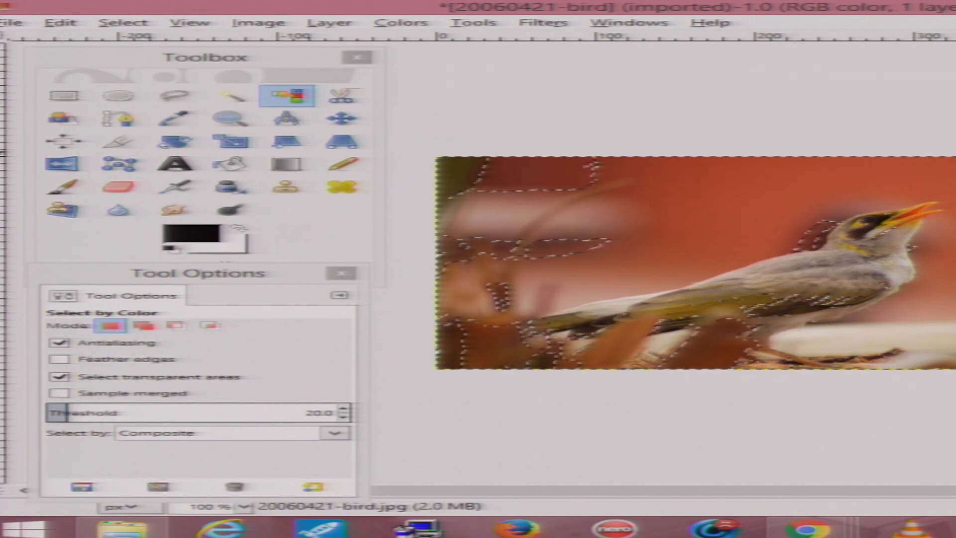
- Pick the orange of the bird's beak as the foreground color with the Color Picker tool
click(170, 119)
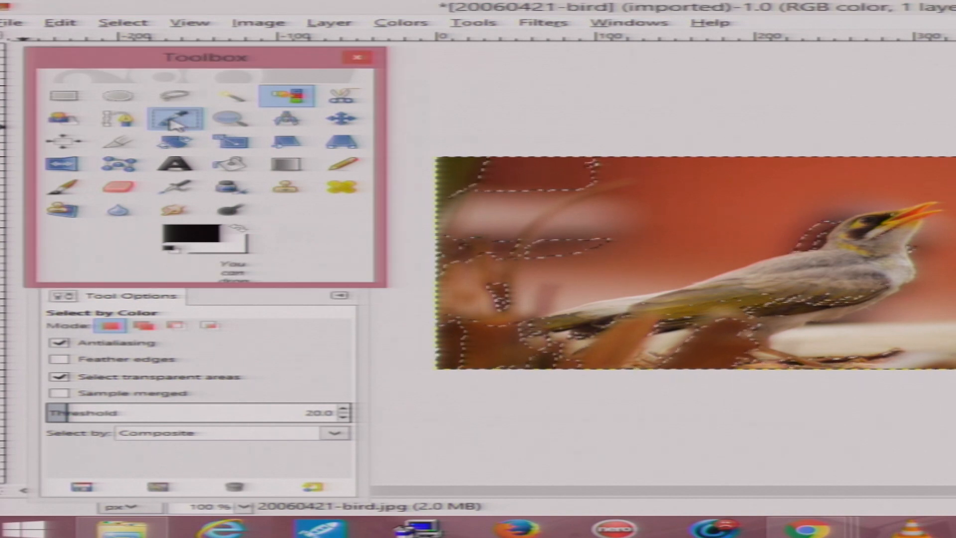
click(175, 122)
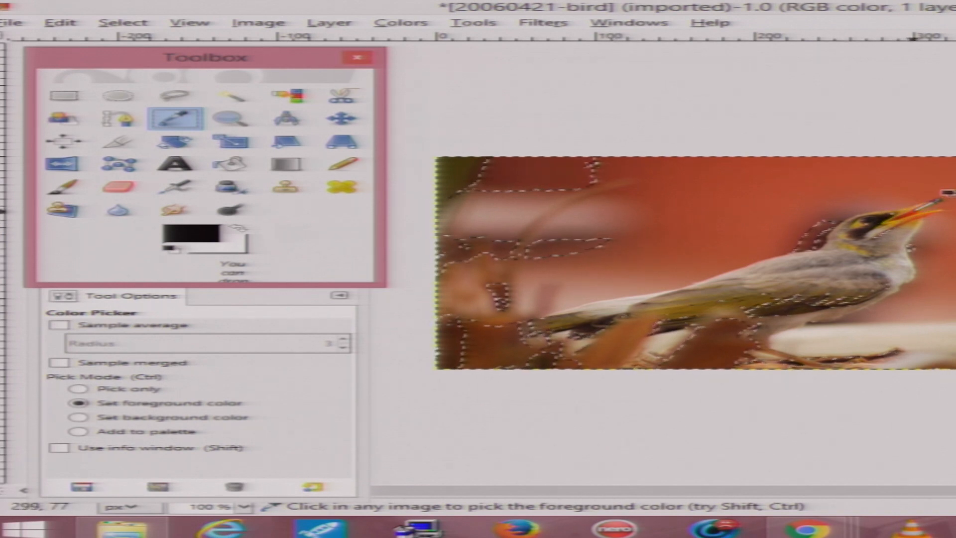
click(946, 191)
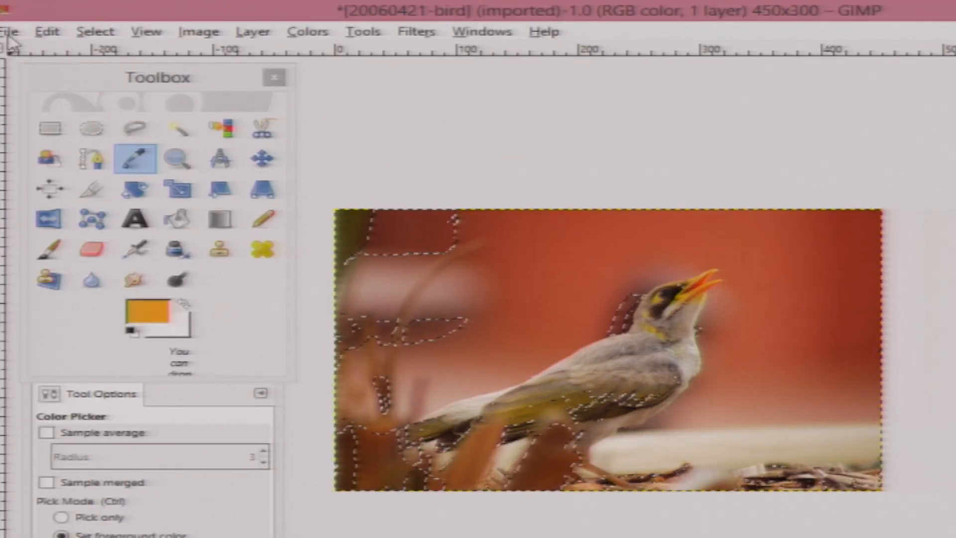
- Create a new image of 450 × 300 pixels
click(11, 32)
click(44, 55)
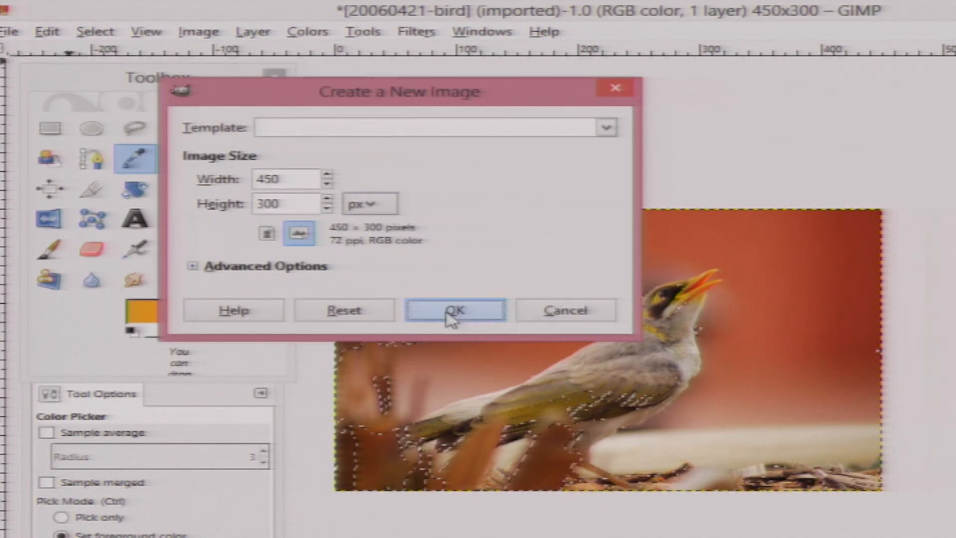
click(449, 319)
- Draw a wide elliptical selection across the middle of the new image with Ellipse Select
drag(391, 92, 622, 82)
click(92, 129)
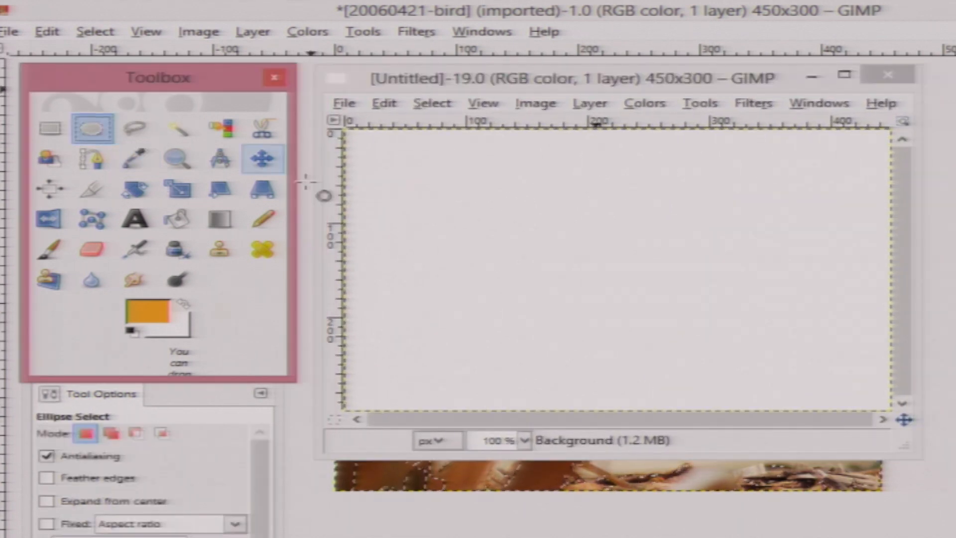
drag(438, 204, 849, 365)
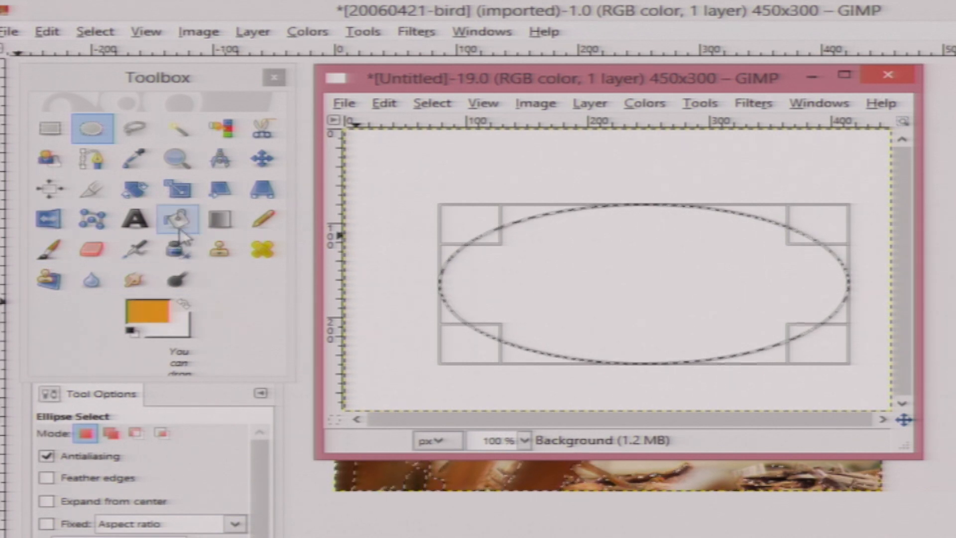
- Fill the elliptical selection with the orange foreground color using the Bucket Fill tool
click(176, 220)
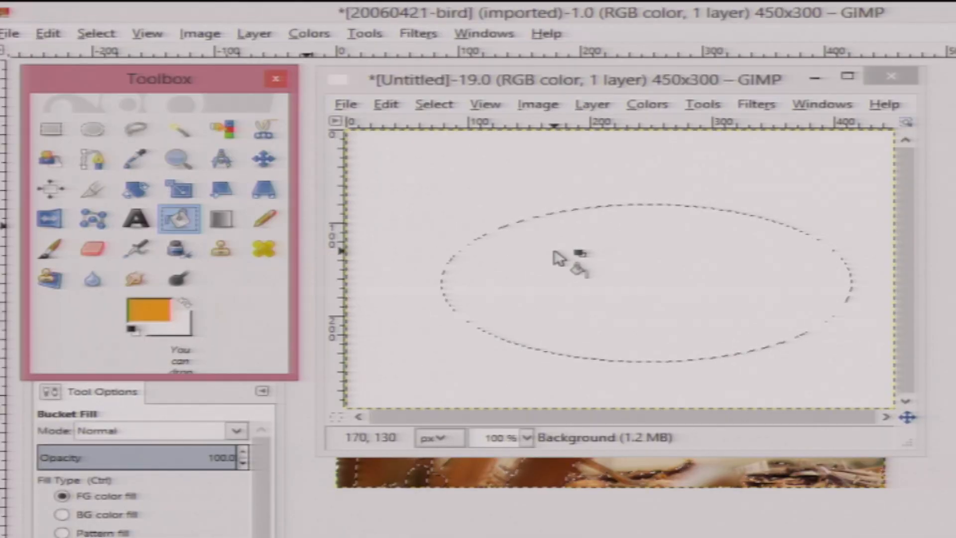
click(557, 257)
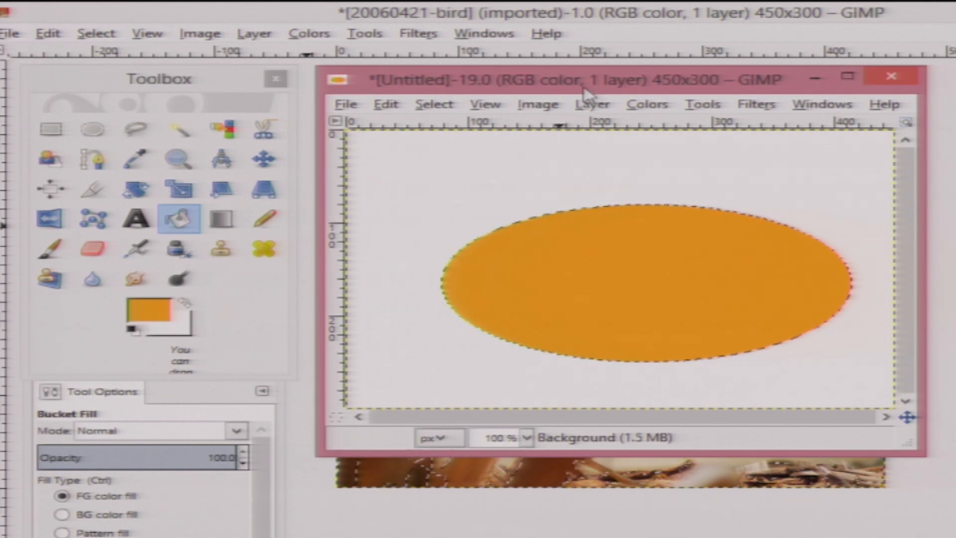
- Close the untitled image window and discard its changes
drag(507, 89, 516, 289)
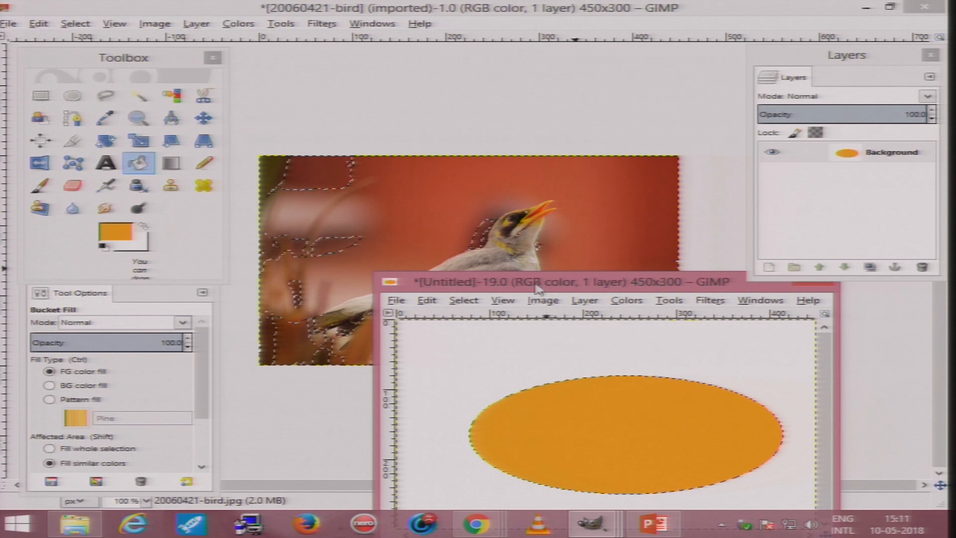
drag(536, 284, 232, 76)
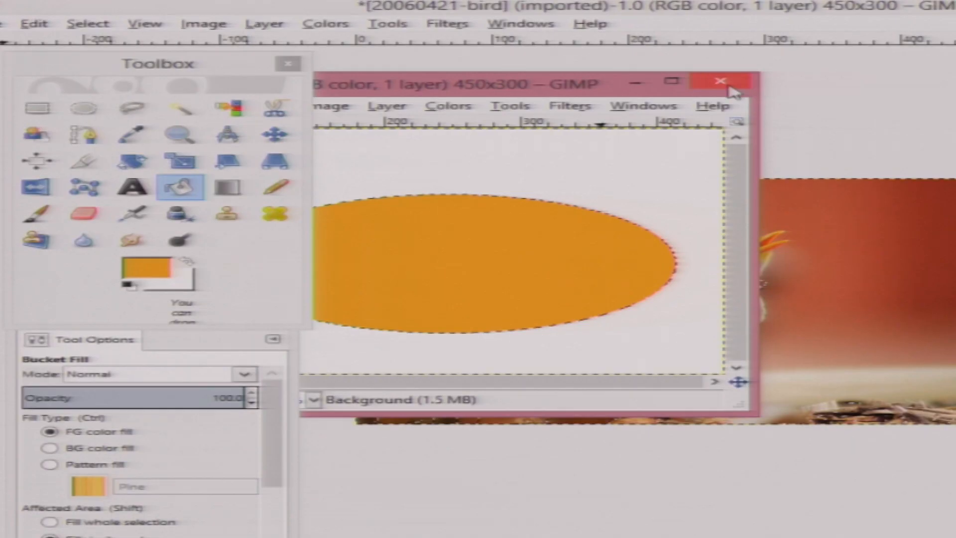
click(509, 72)
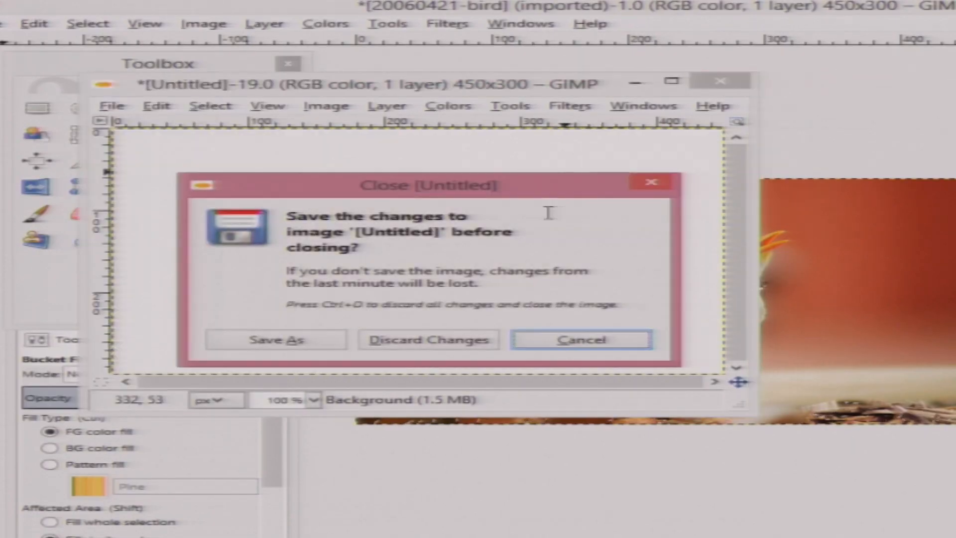
click(394, 341)
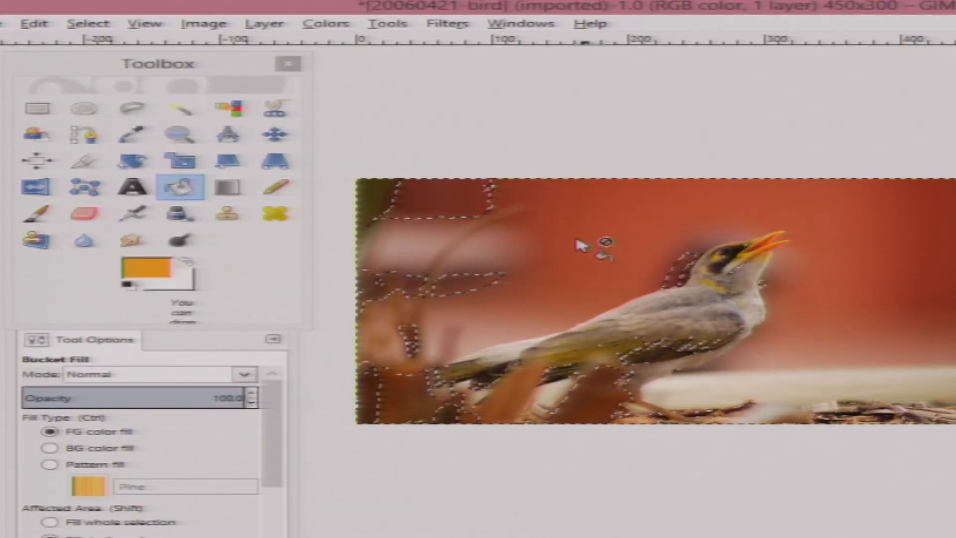